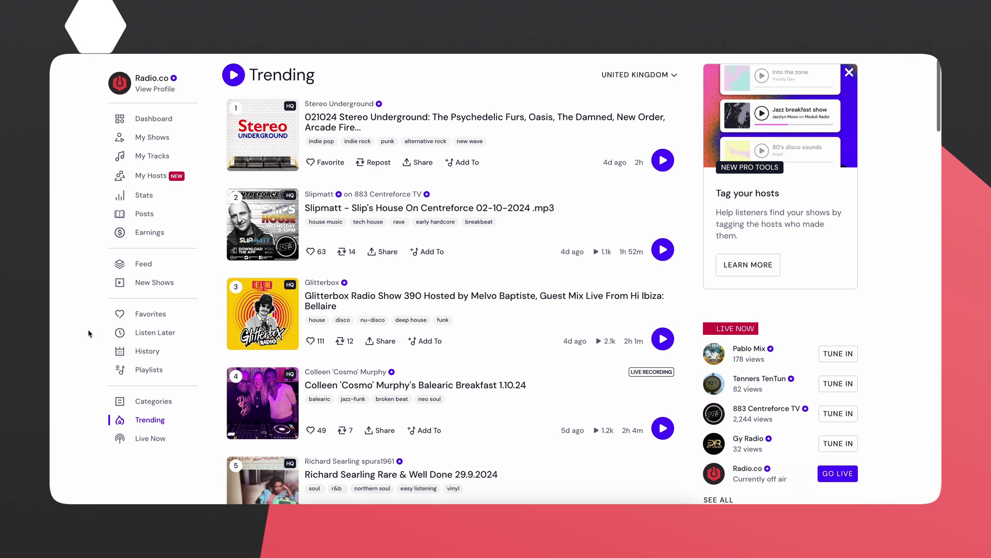
Step: Scroll down through Mixcloud's Trending shows, then scroll back up slightly
{"action": "scroll", "coordinate": [88, 334], "scroll_direction": "down", "scroll_amount": 1}
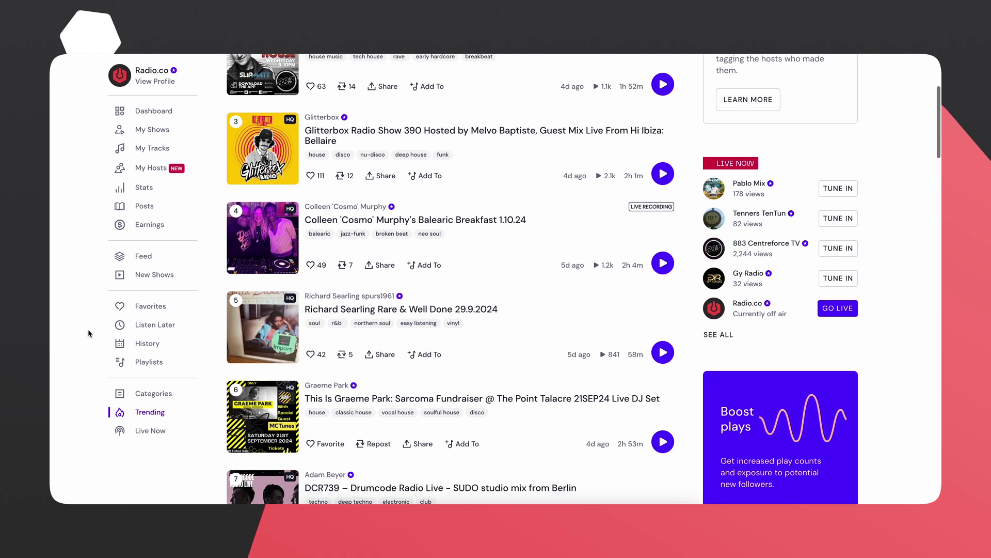
{"action": "scroll", "coordinate": [88, 333], "scroll_direction": "down", "scroll_amount": 3}
{"action": "scroll", "coordinate": [89, 333], "scroll_direction": "down", "scroll_amount": 1}
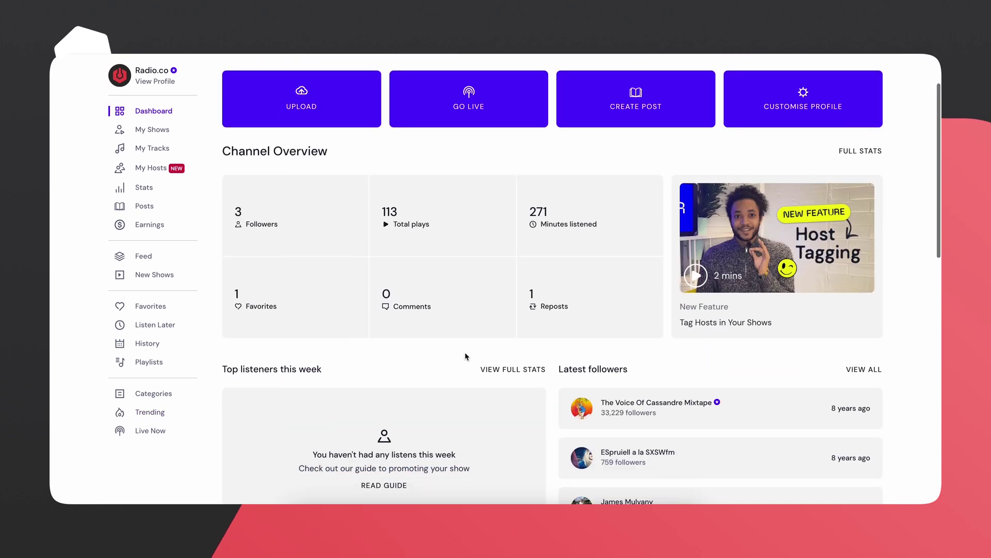
{"action": "scroll", "coordinate": [465, 356], "scroll_direction": "down", "scroll_amount": 2}
{"action": "scroll", "coordinate": [465, 356], "scroll_direction": "up", "scroll_amount": 3}
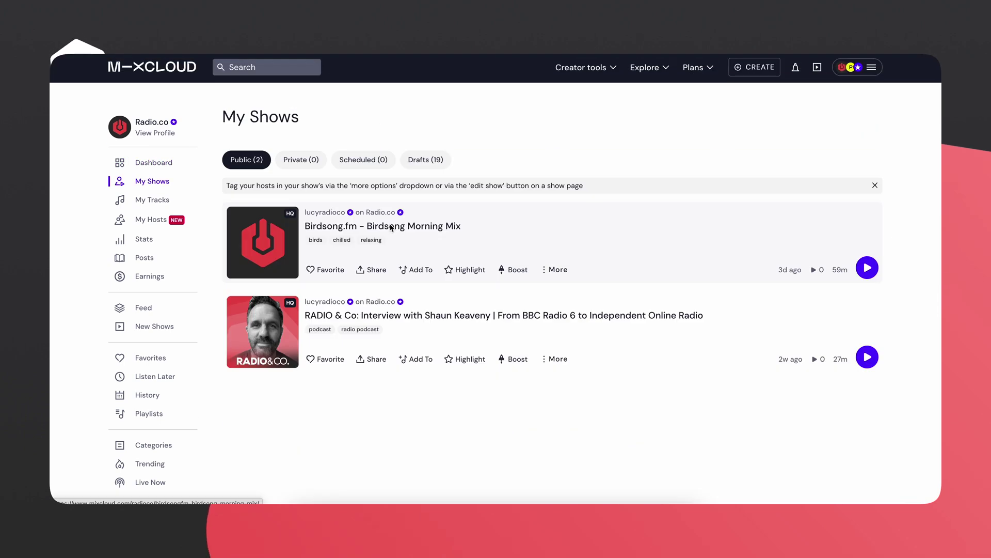
Step: Go to the list of published shows in Mixcloud
{"action": "left_click", "coordinate": [391, 227]}
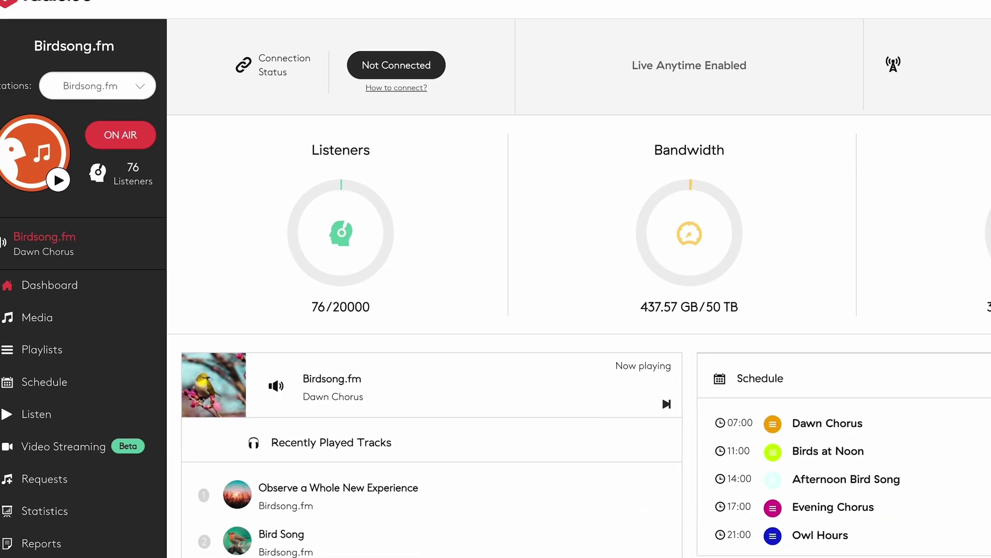
Step: Open the scheduled show's event details and put Birdsong.fm on air
{"action": "left_click", "coordinate": [564, 199]}
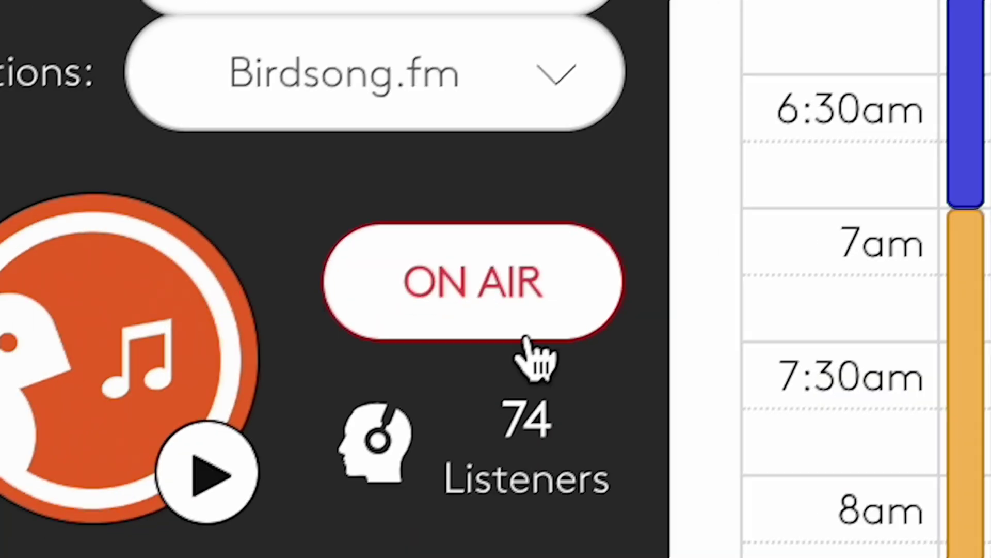
{"action": "left_click", "coordinate": [522, 337]}
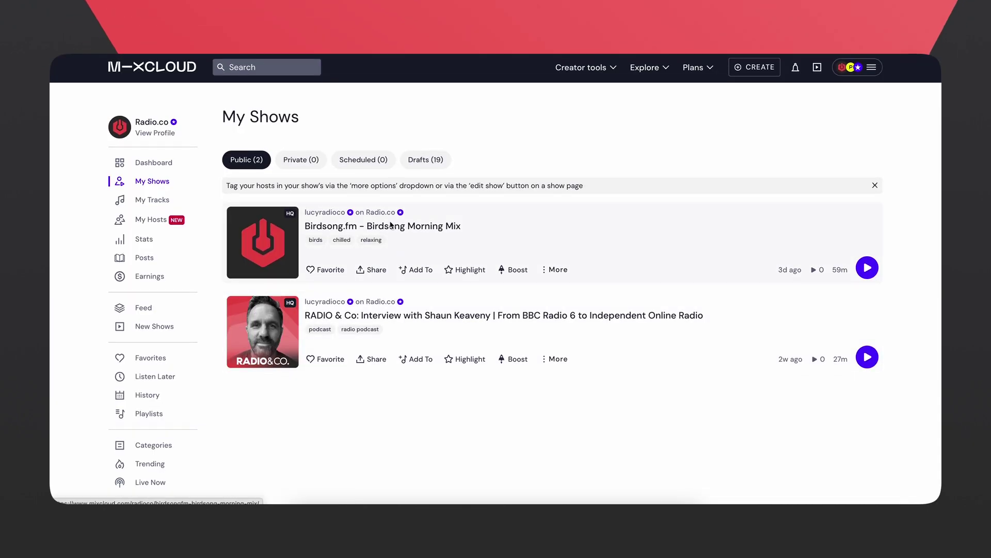
Step: Open the Birdsong.fm – Birdsong Morning Mix show page on Mixcloud
{"action": "left_click", "coordinate": [392, 227]}
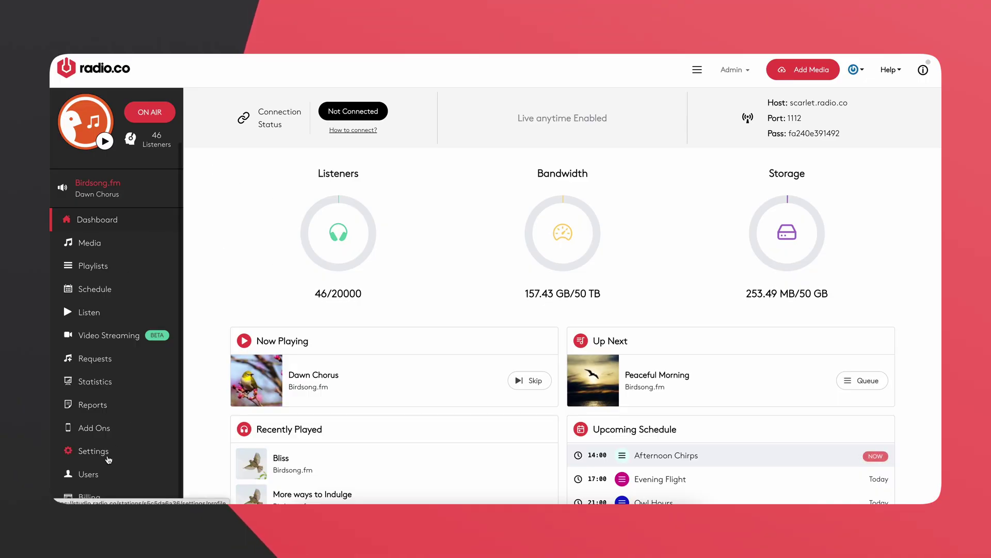
Step: View the Birdsong.fm station's Settings > Integrations list, showing Mixcloud connected
{"action": "scroll", "coordinate": [118, 471], "scroll_direction": "down", "scroll_amount": 1}
{"action": "left_click", "coordinate": [106, 451]}
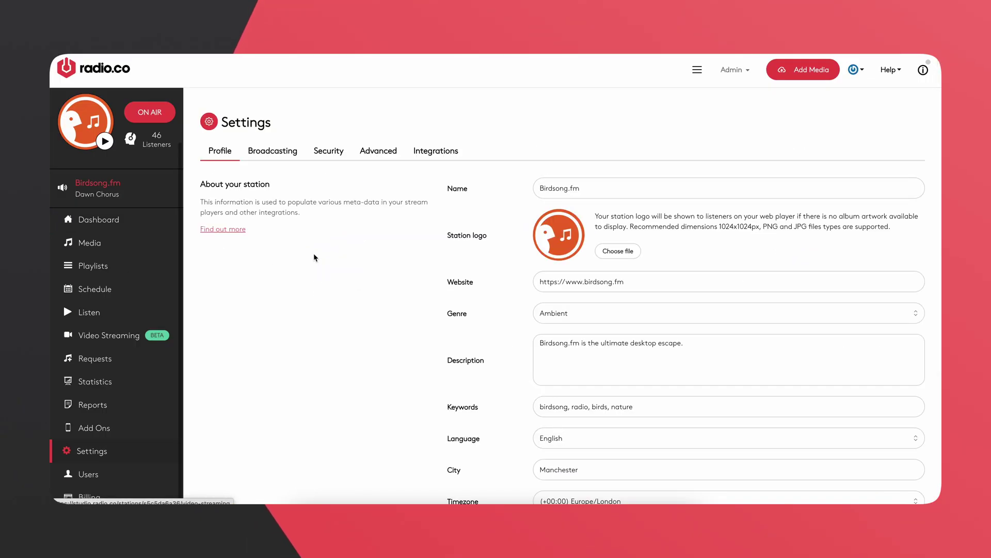
{"action": "left_click", "coordinate": [435, 151]}
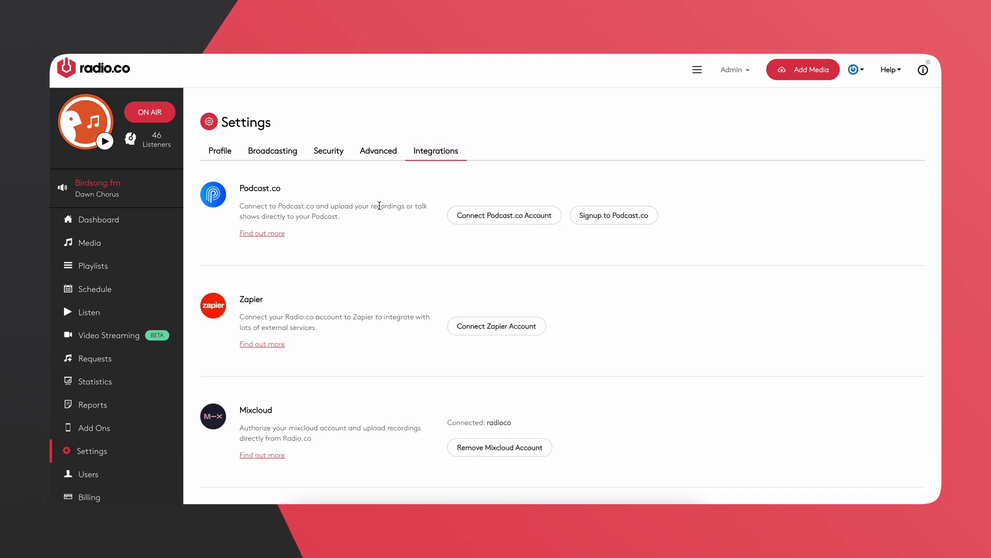
{"action": "scroll", "coordinate": [374, 400], "scroll_direction": "down", "scroll_amount": 2}
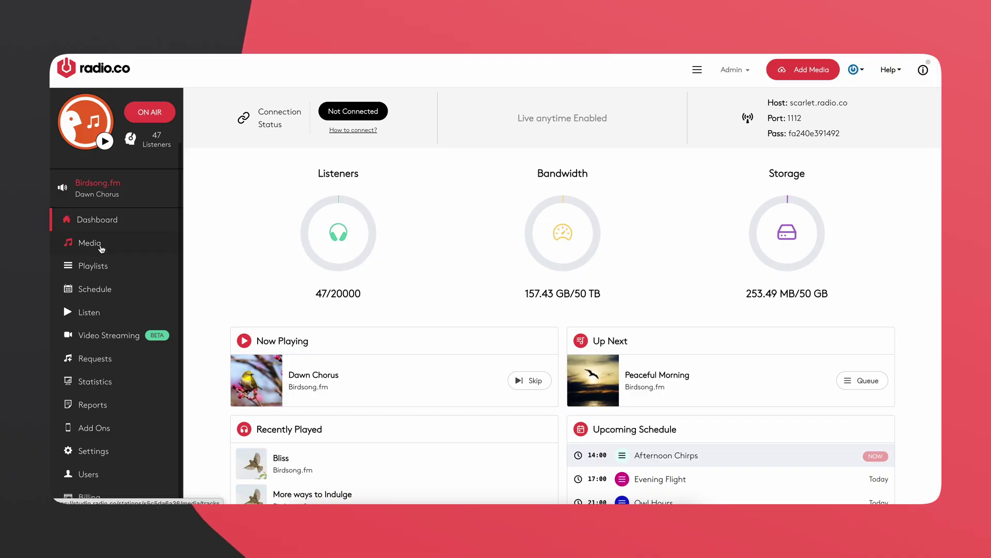
Step: In Media > Recordings, choose Publish To Mixcloud for Birdsong Morning Mix
{"action": "left_click", "coordinate": [98, 246]}
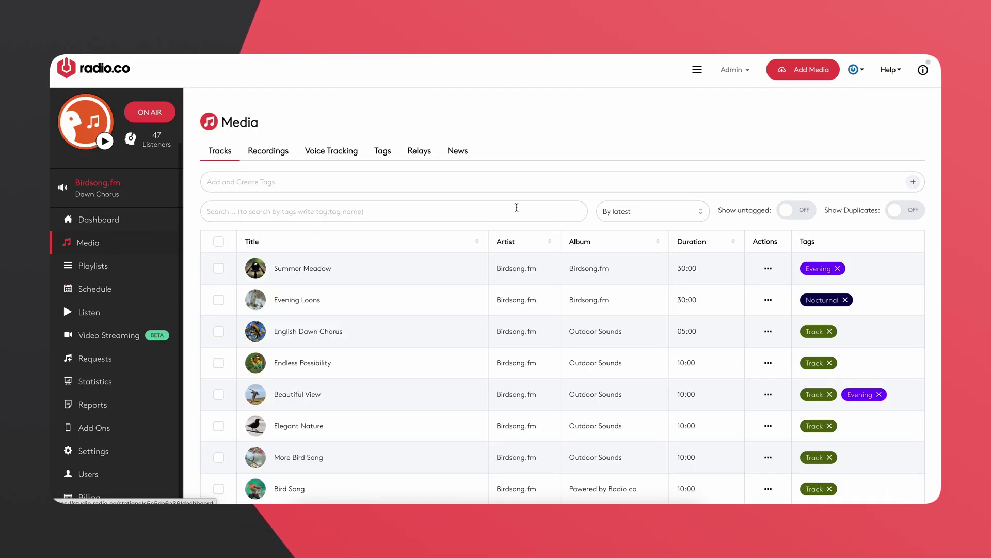
{"action": "left_click", "coordinate": [268, 150]}
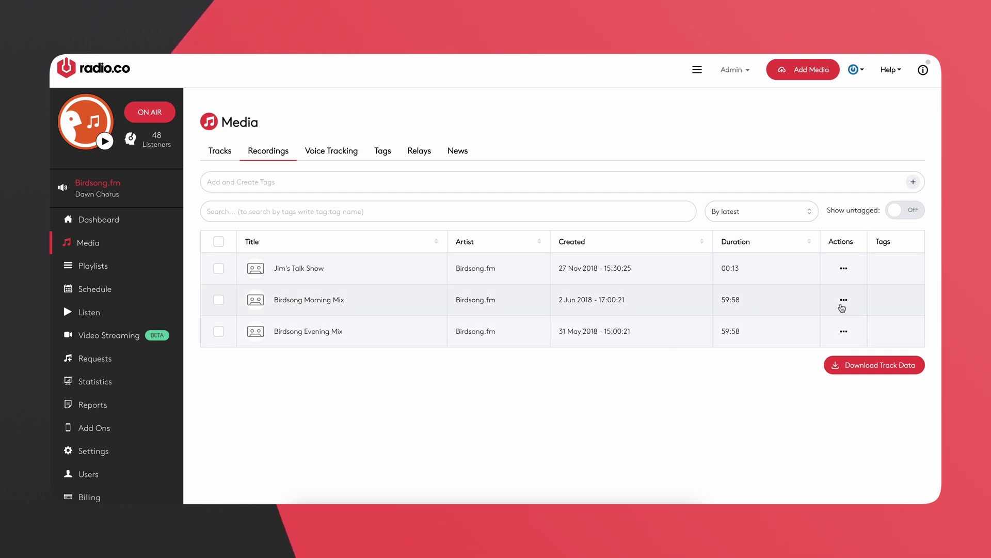
{"action": "left_click", "coordinate": [845, 304]}
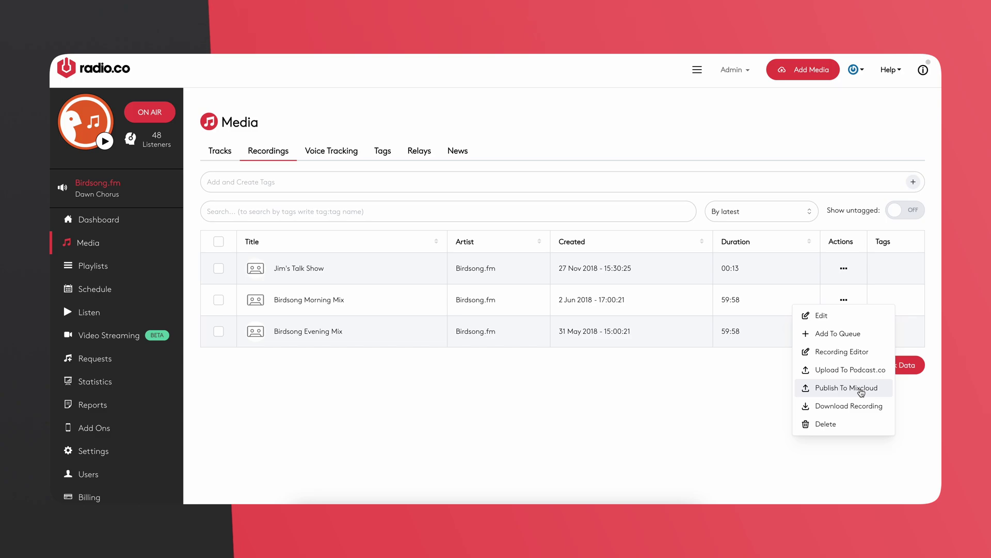
{"action": "left_click", "coordinate": [861, 389]}
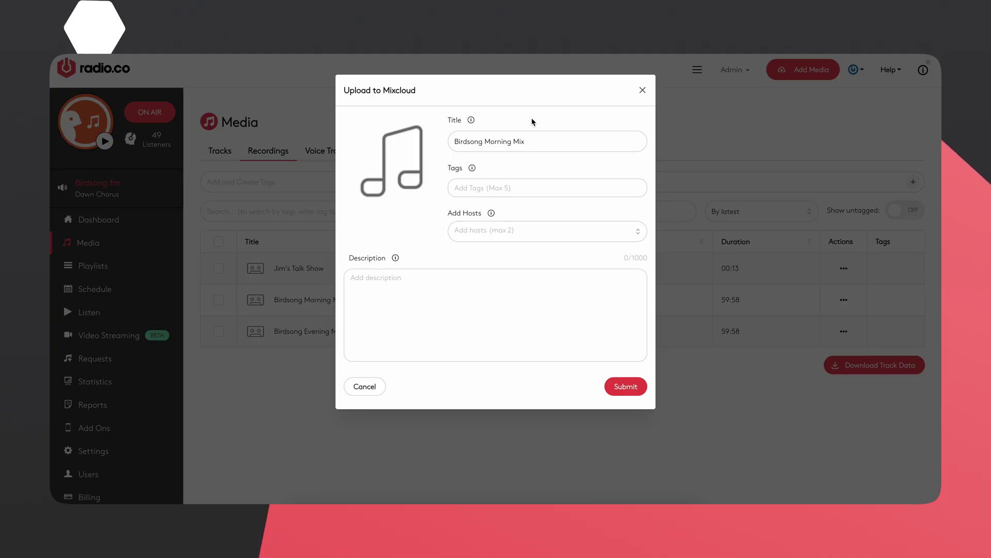
Step: Tag the Mixcloud upload birds, chilled and relaxing, and bring up host suggestions
{"action": "left_click", "coordinate": [492, 188]}
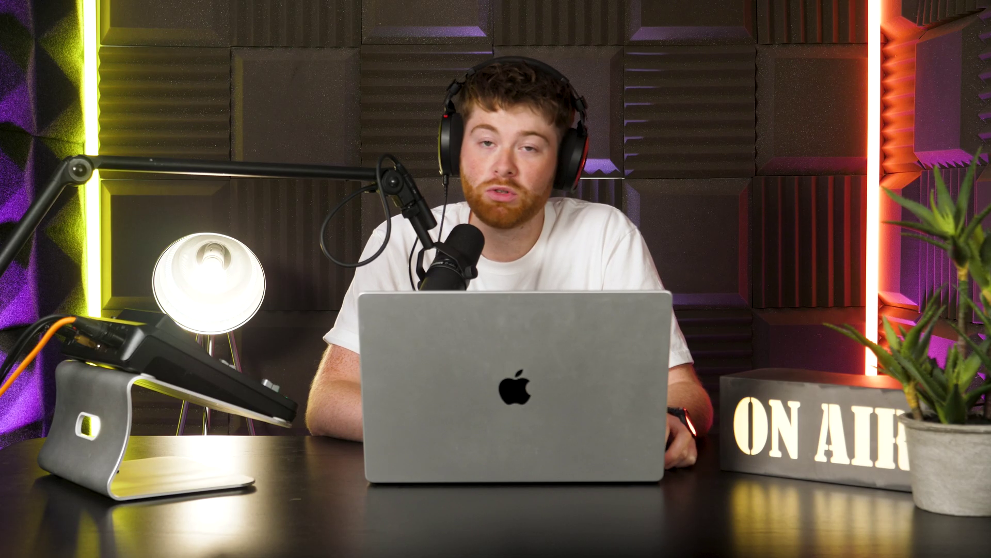
{"action": "left_click", "coordinate": [533, 230]}
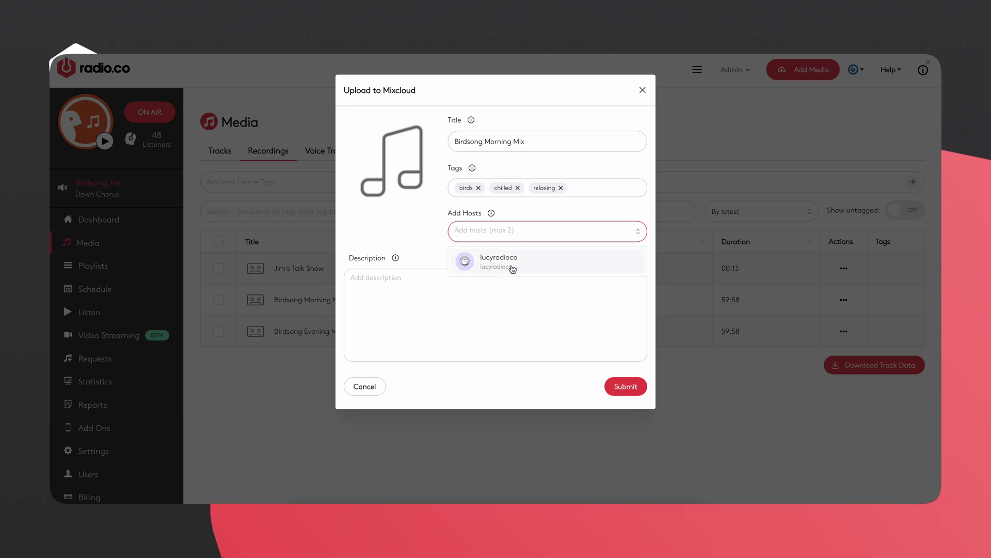
Step: Credit the suggested host and start the description 'A chilled selection of b'
{"action": "left_click", "coordinate": [434, 300]}
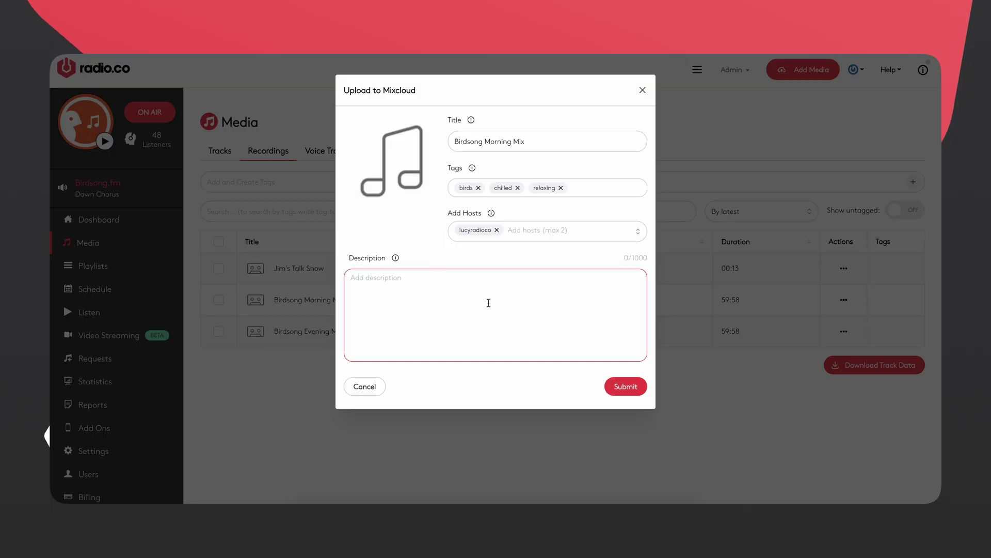
{"action": "mouse_move", "coordinate": [396, 258]}
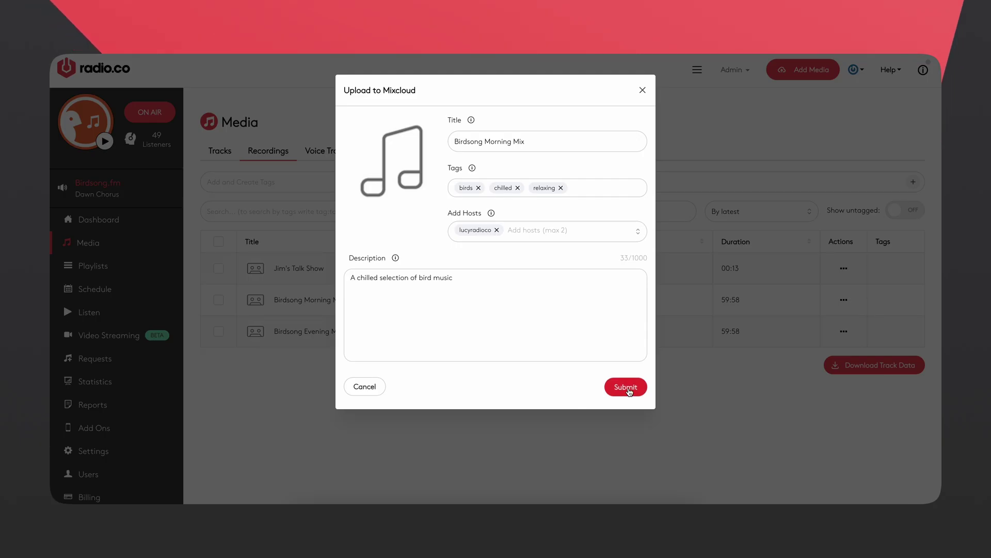
Step: Submit Birdsong Morning Mix to Mixcloud and wait until it shows as uploaded
{"action": "left_click", "coordinate": [629, 389]}
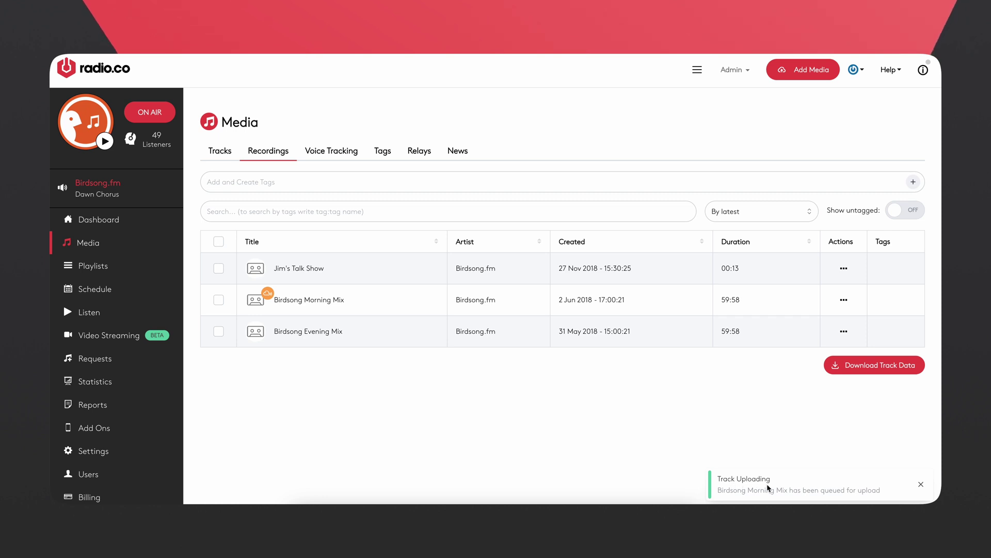
{"action": "mouse_move", "coordinate": [271, 298]}
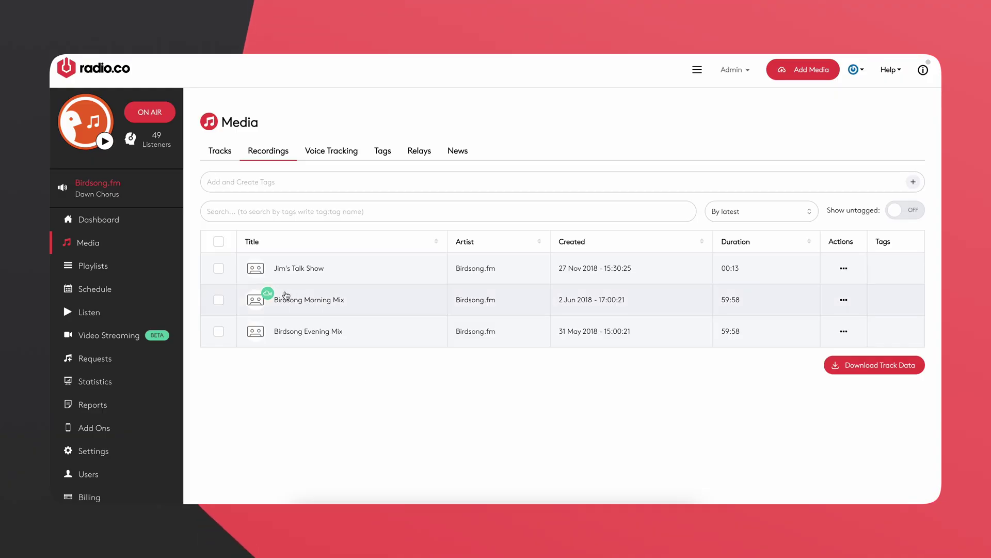
{"action": "mouse_move", "coordinate": [272, 296]}
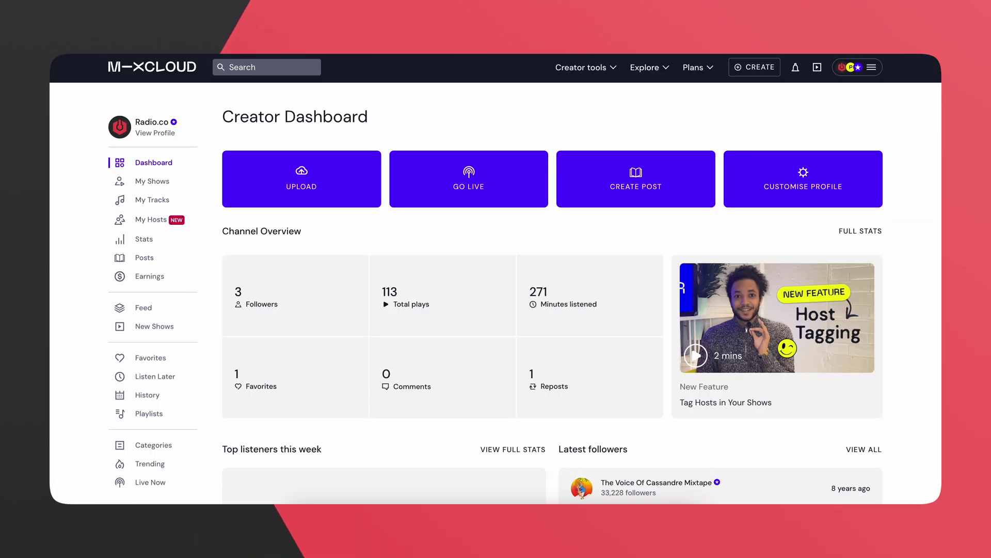
Step: Check My Tracks and Drafts, then open Birdsong Morning Mix from My Shows
{"action": "left_click", "coordinate": [152, 200]}
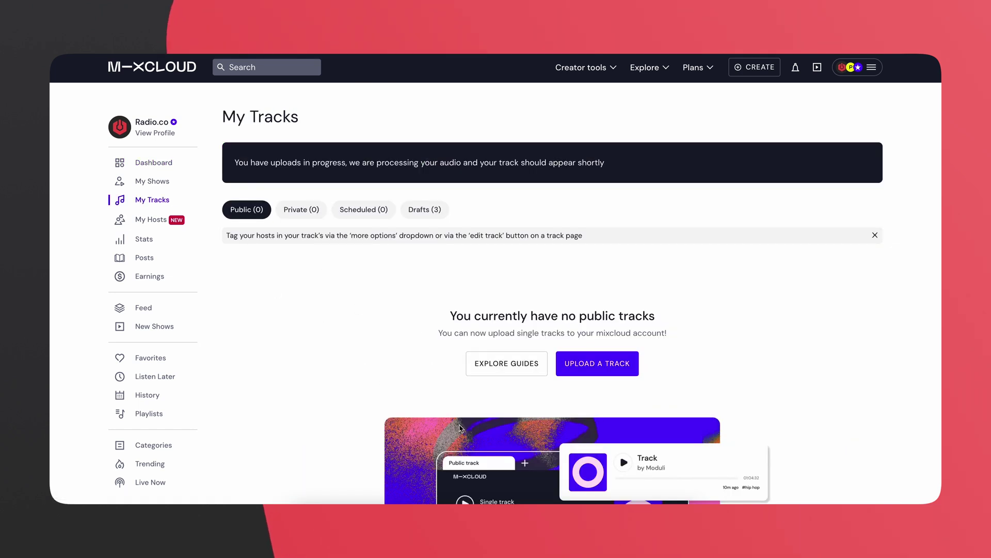
{"action": "left_click", "coordinate": [436, 210]}
{"action": "left_click", "coordinate": [150, 182]}
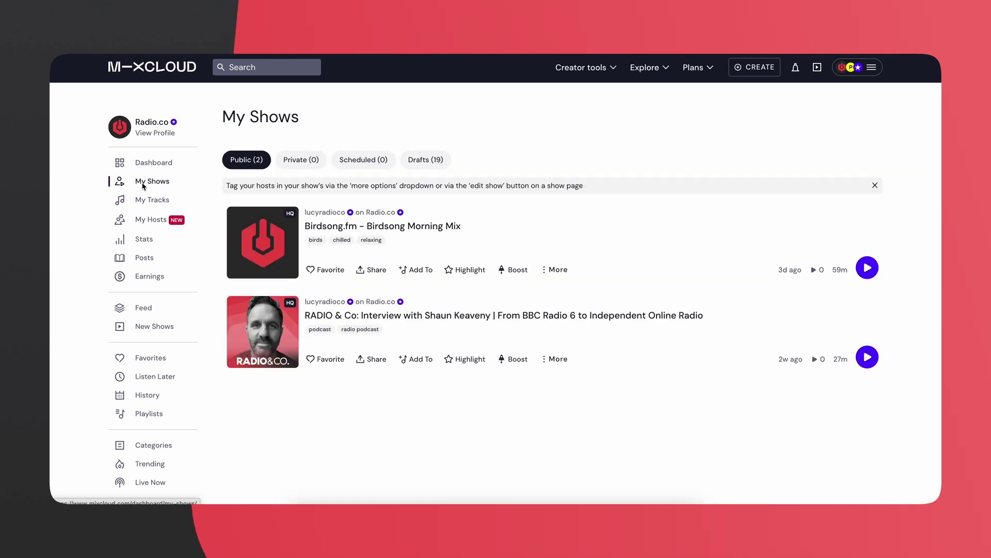
{"action": "left_click", "coordinate": [391, 226]}
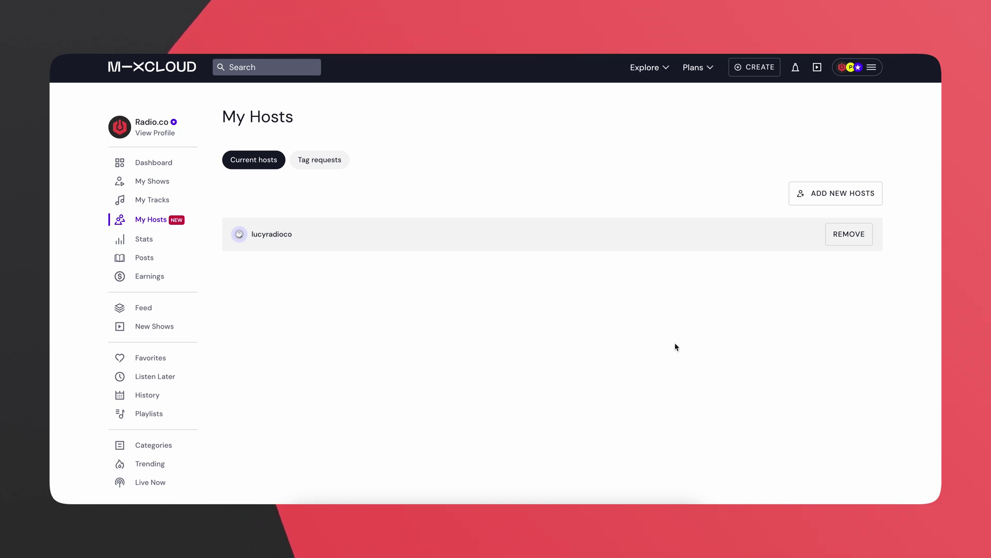
Step: Review the options for inviting new hosts, then open the credited host's entry
{"action": "left_click", "coordinate": [849, 195]}
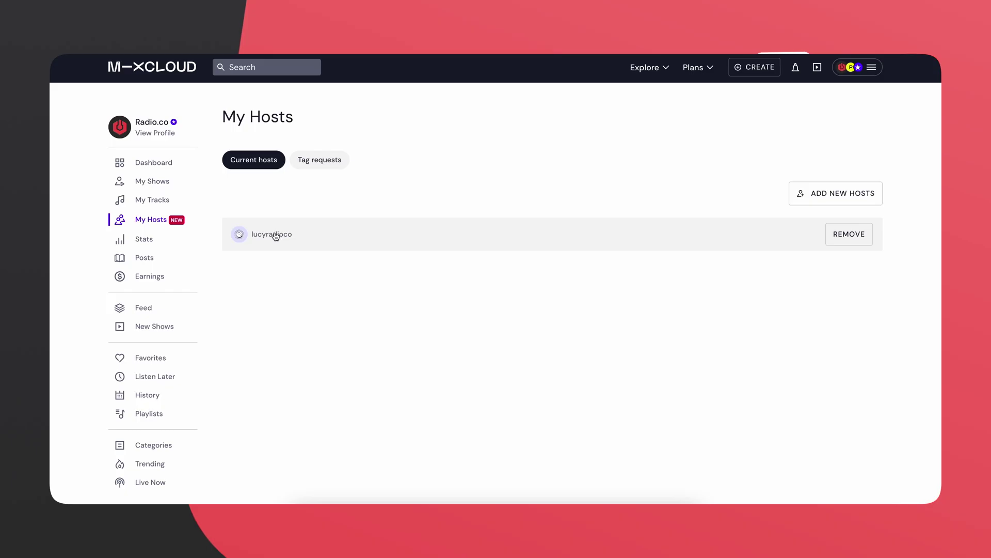
{"action": "left_click", "coordinate": [274, 232]}
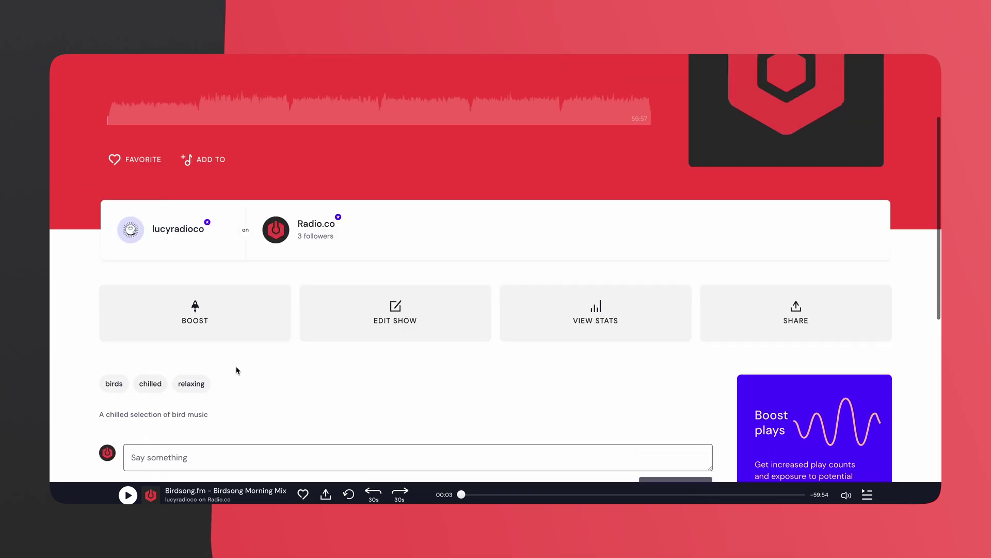
Step: Open the credited host's profile listing Birdsong Morning Mix among 2 shows, then the Radio.co profile
{"action": "scroll", "coordinate": [237, 370], "scroll_direction": "up", "scroll_amount": 3}
{"action": "left_click", "coordinate": [175, 373]}
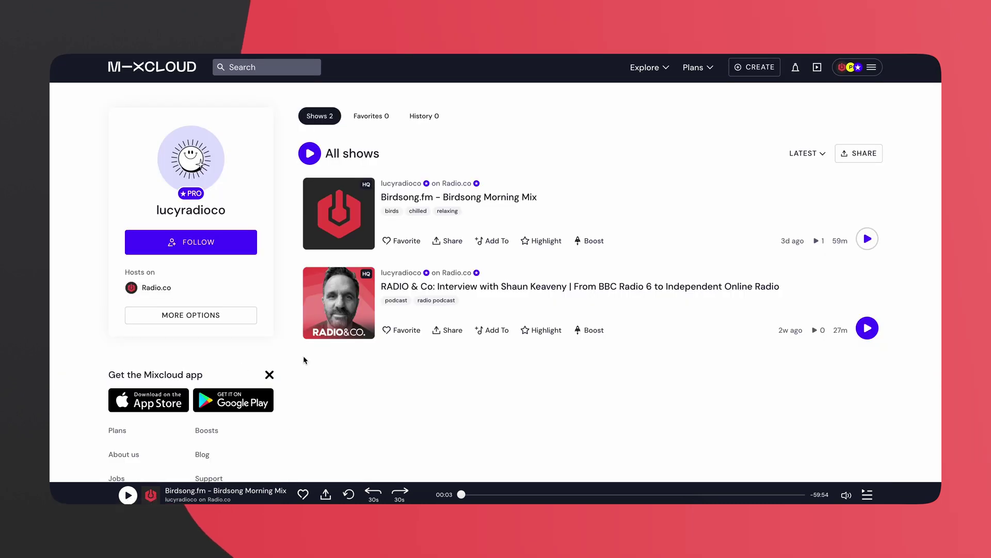
{"action": "scroll", "coordinate": [385, 383], "scroll_direction": "down", "scroll_amount": 2}
{"action": "scroll", "coordinate": [207, 309], "scroll_direction": "up", "scroll_amount": 2}
{"action": "left_click", "coordinate": [149, 286]}
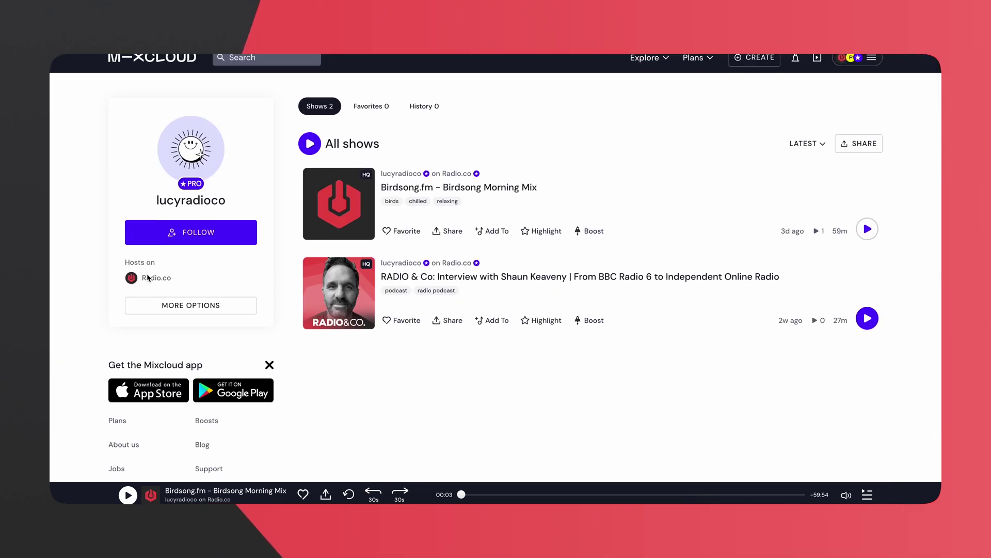